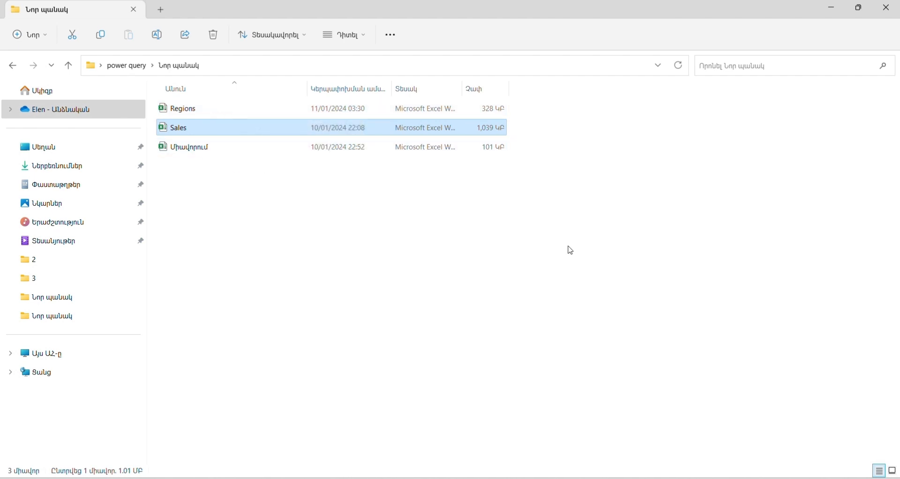
- Switch to the Միավորում workbook in Excel and import the Regions workbook from the Desktop's power query > Նոր պանակ folder
{"action": "left_click", "coordinate": [603, 478]}
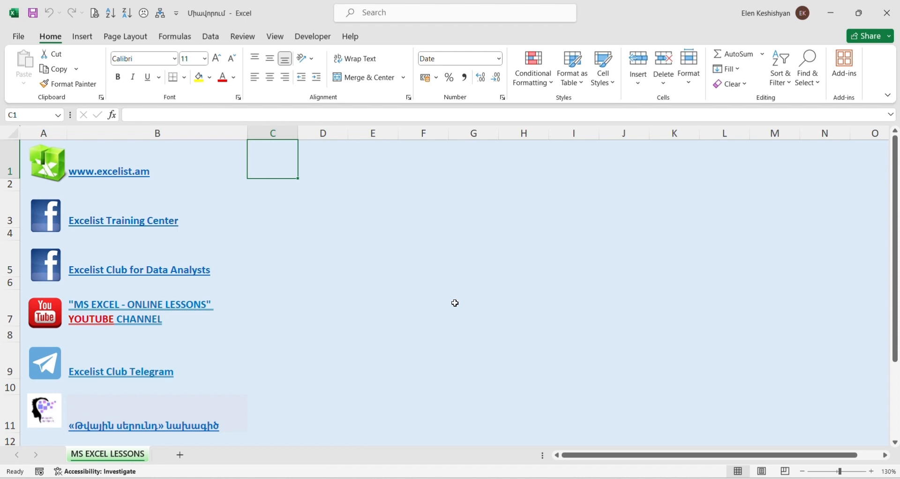
{"action": "left_click", "coordinate": [210, 37]}
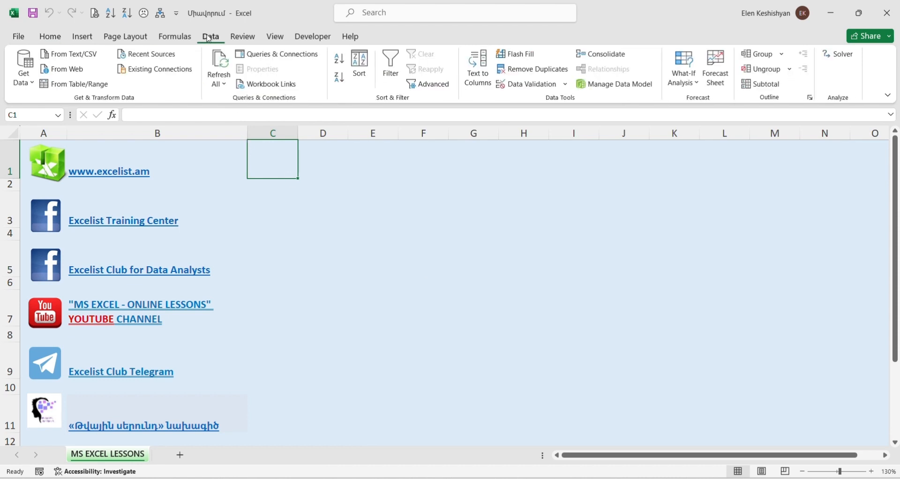
{"action": "left_click", "coordinate": [26, 87]}
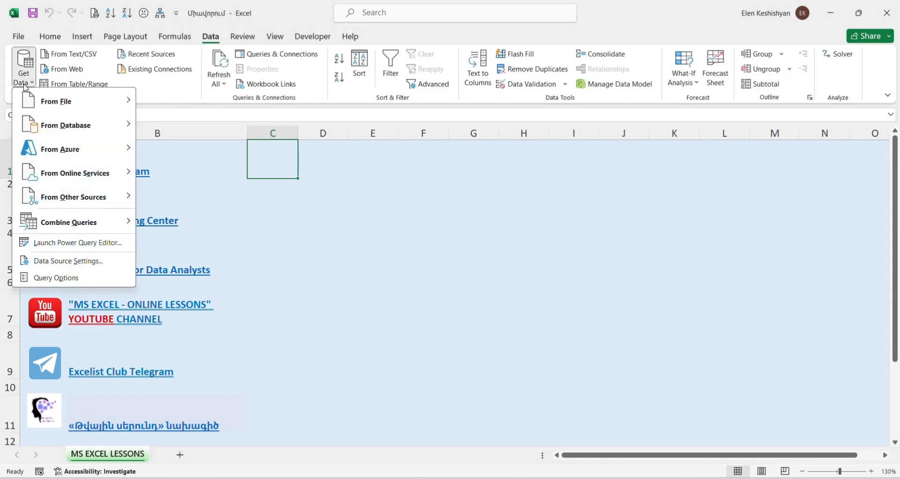
{"action": "mouse_move", "coordinate": [47, 102]}
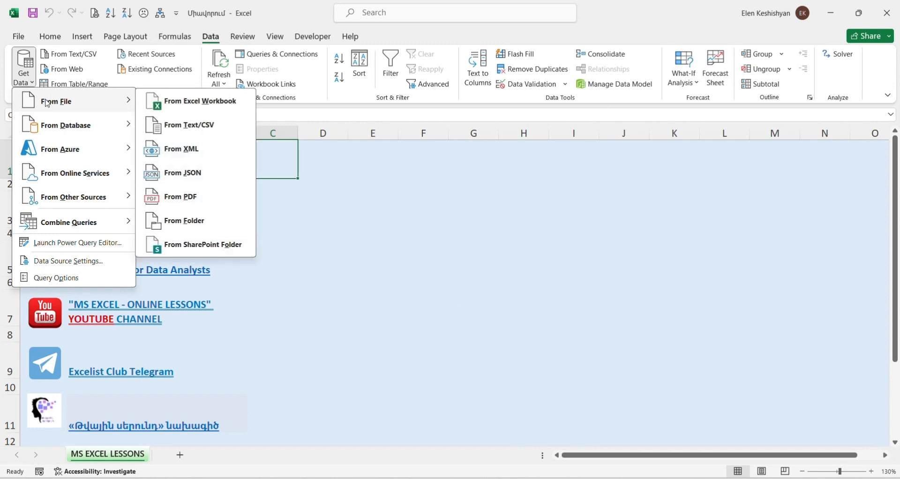
{"action": "left_click", "coordinate": [198, 107]}
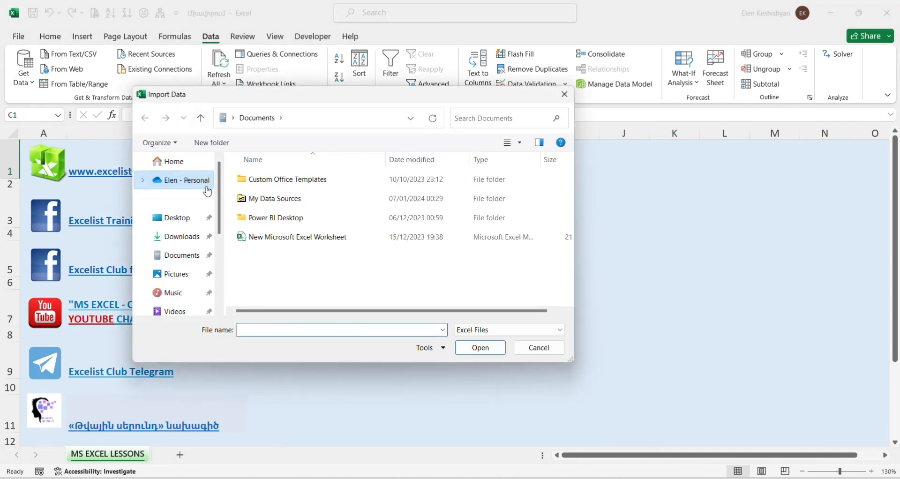
{"action": "left_click", "coordinate": [185, 218]}
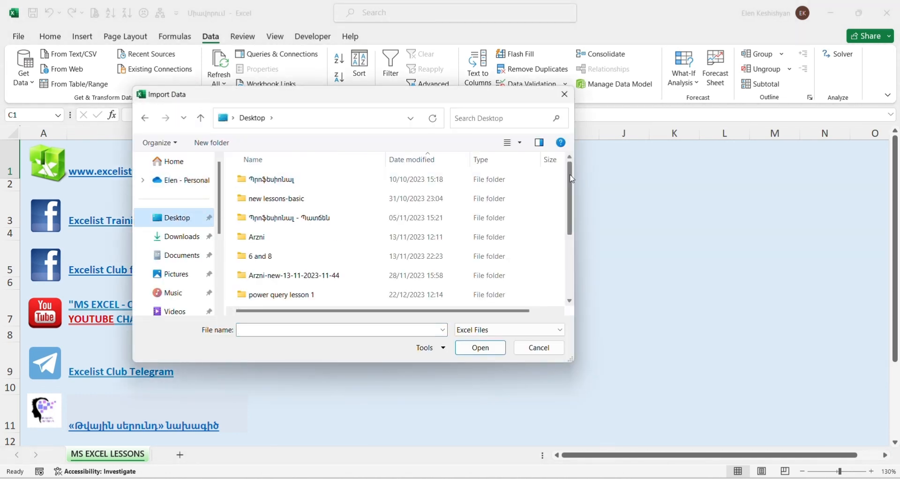
{"action": "scroll", "coordinate": [572, 178], "scroll_direction": "down", "scroll_amount": 2}
{"action": "double_click", "coordinate": [291, 280]}
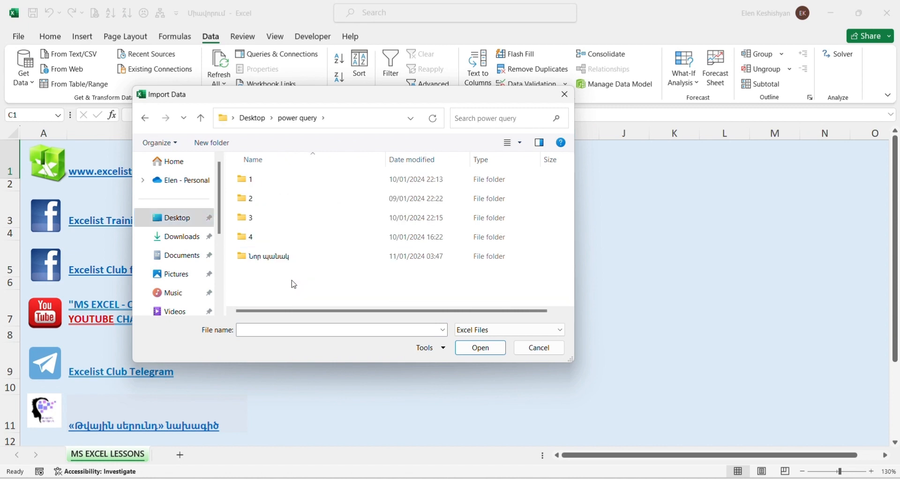
{"action": "double_click", "coordinate": [277, 258]}
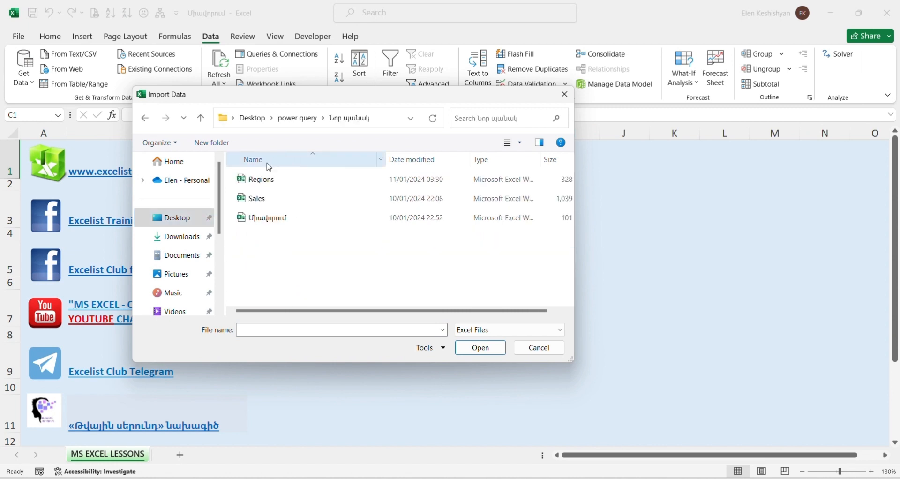
{"action": "left_click", "coordinate": [262, 179]}
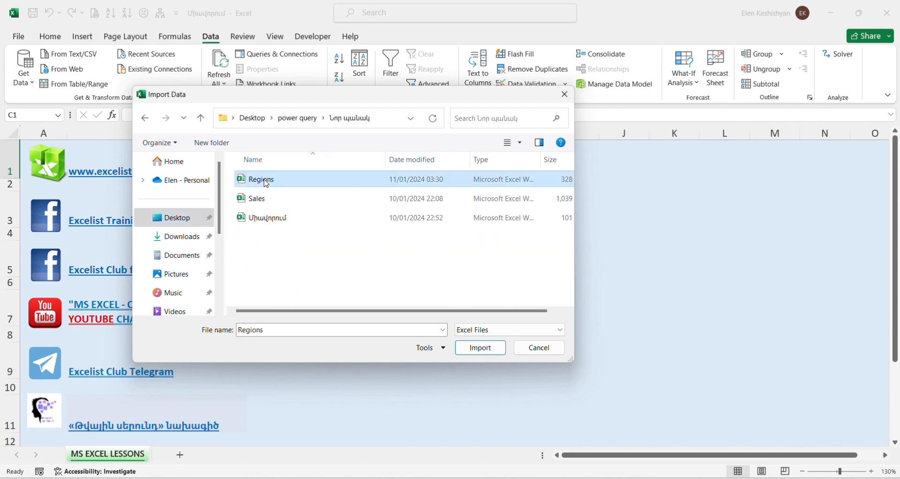
{"action": "left_click", "coordinate": [482, 349]}
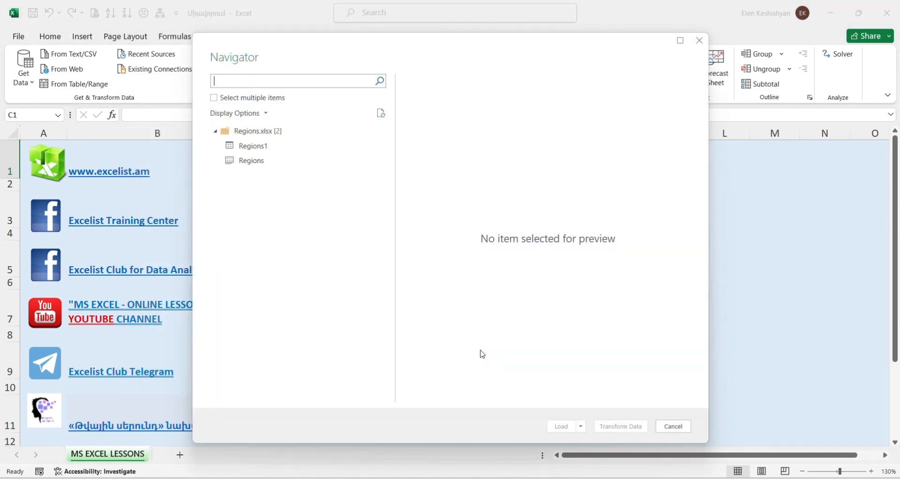
- Bring the Regions1 table into Power Query Editor and load it to the workbook as a connection only
{"action": "left_click", "coordinate": [279, 146]}
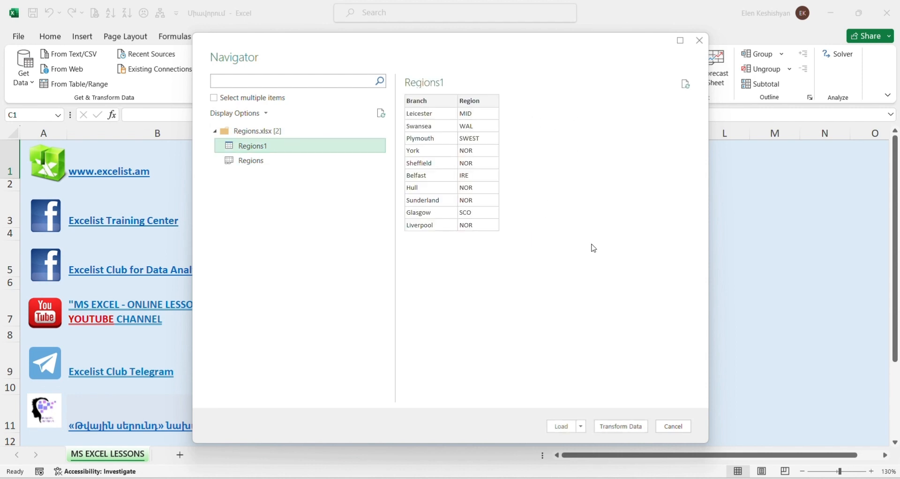
{"action": "left_click", "coordinate": [626, 427]}
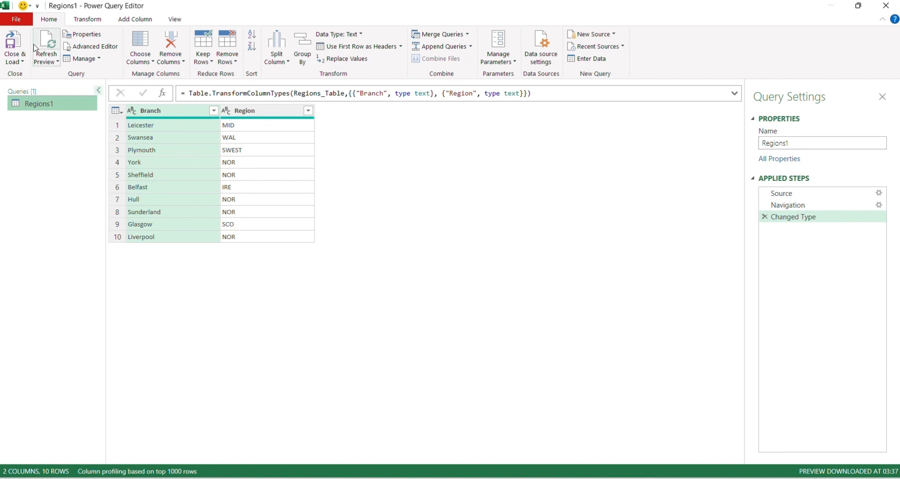
{"action": "left_click", "coordinate": [14, 58]}
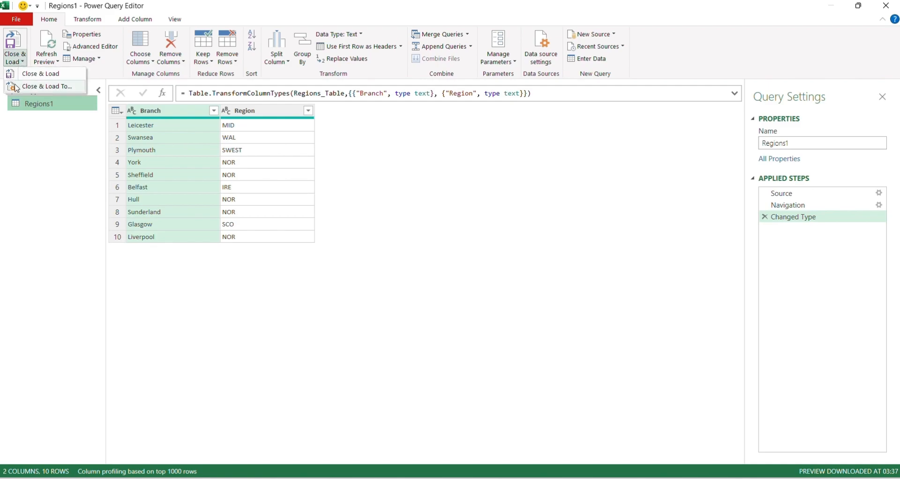
{"action": "left_click", "coordinate": [40, 88]}
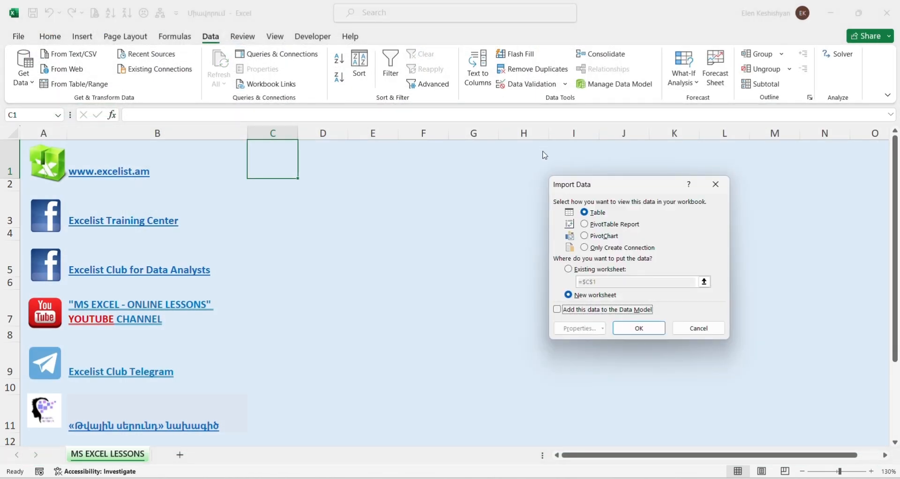
{"action": "left_click", "coordinate": [593, 249]}
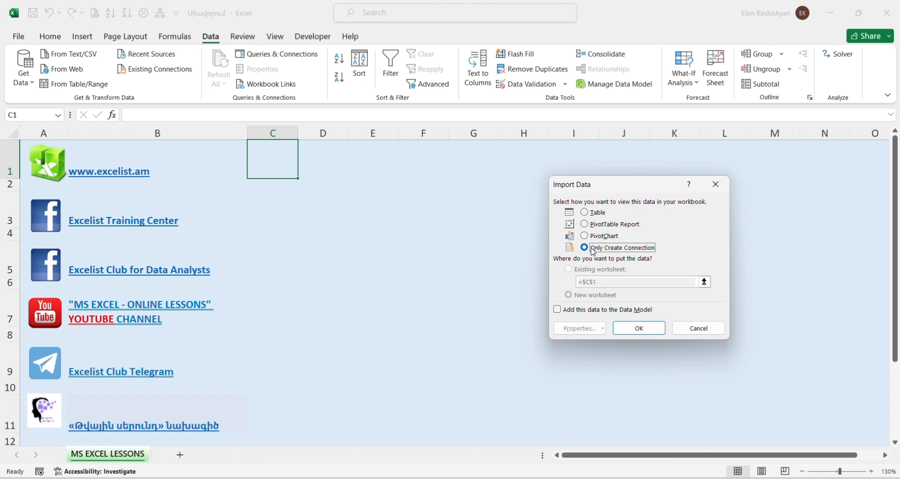
{"action": "left_click", "coordinate": [641, 330]}
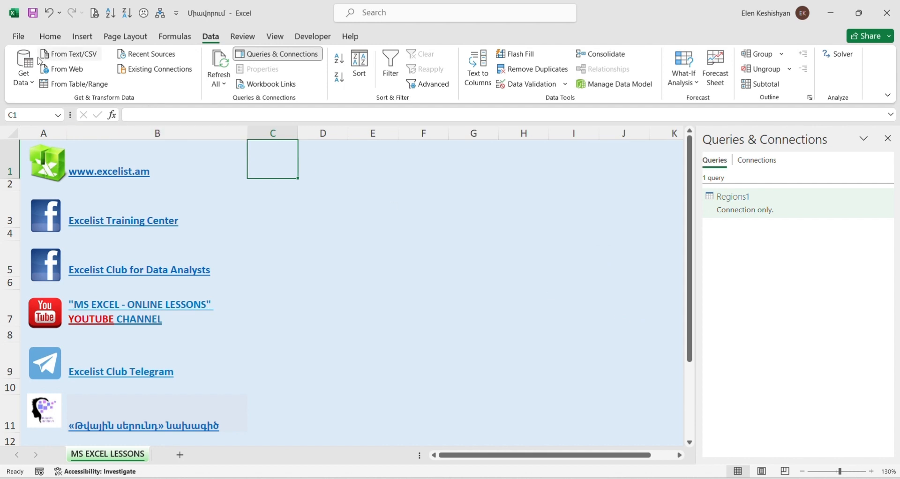
- Import the Sales Excel workbook from the same Նոր պանակ folder as a new data source
{"action": "left_click", "coordinate": [23, 75]}
{"action": "mouse_move", "coordinate": [25, 94]}
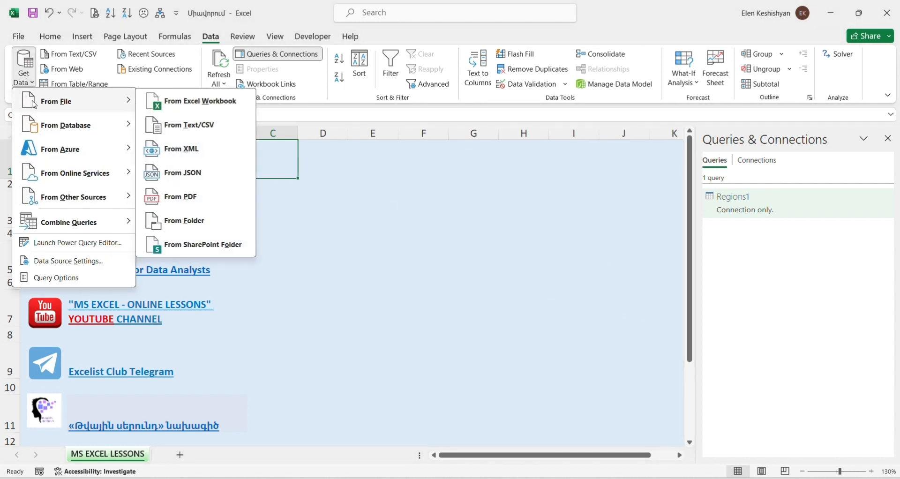
{"action": "left_click", "coordinate": [184, 100]}
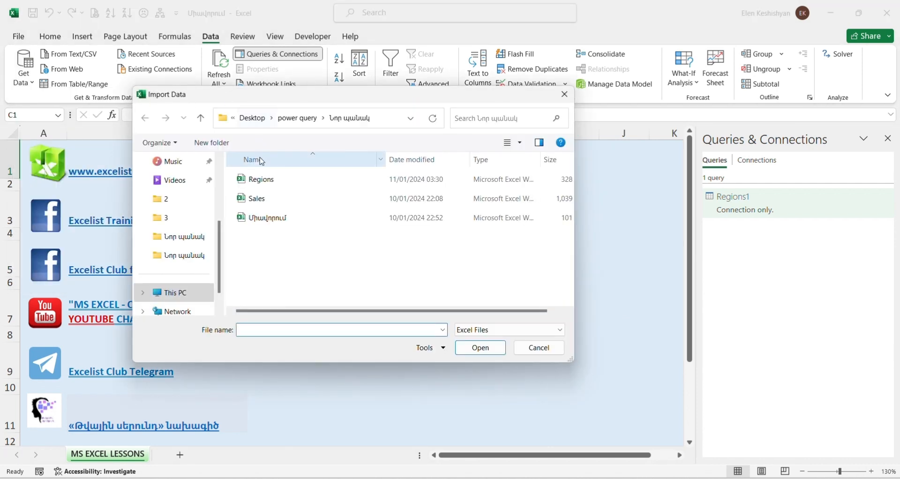
{"action": "left_click", "coordinate": [264, 202]}
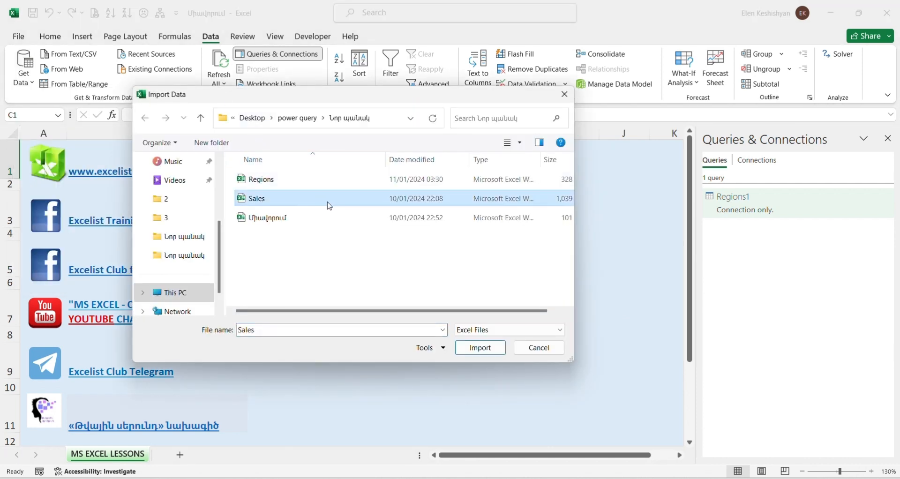
{"action": "left_click", "coordinate": [481, 348]}
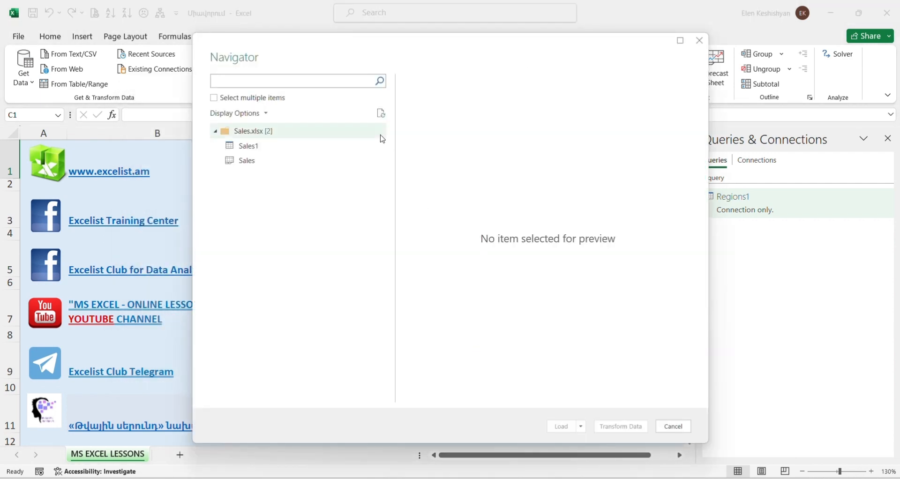
- Bring the Sales1 table into Power Query Editor and load it to the workbook as a connection only
{"action": "left_click", "coordinate": [287, 148]}
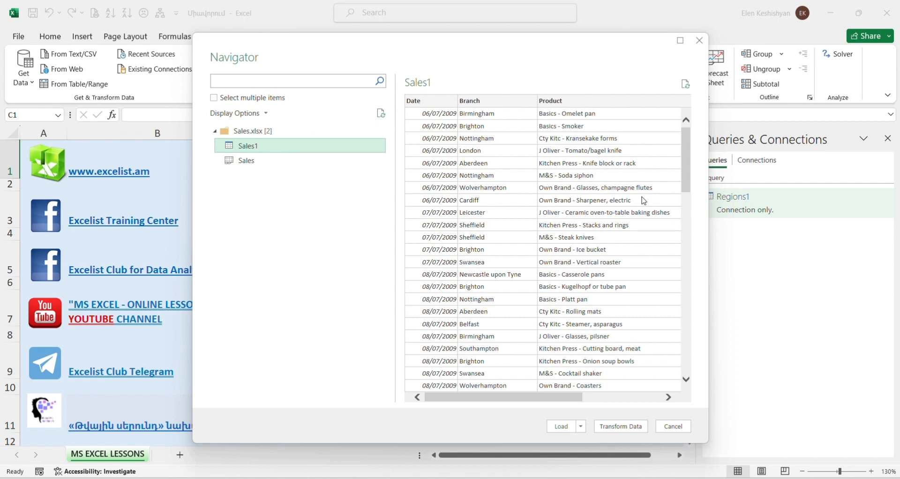
{"action": "left_click", "coordinate": [621, 426]}
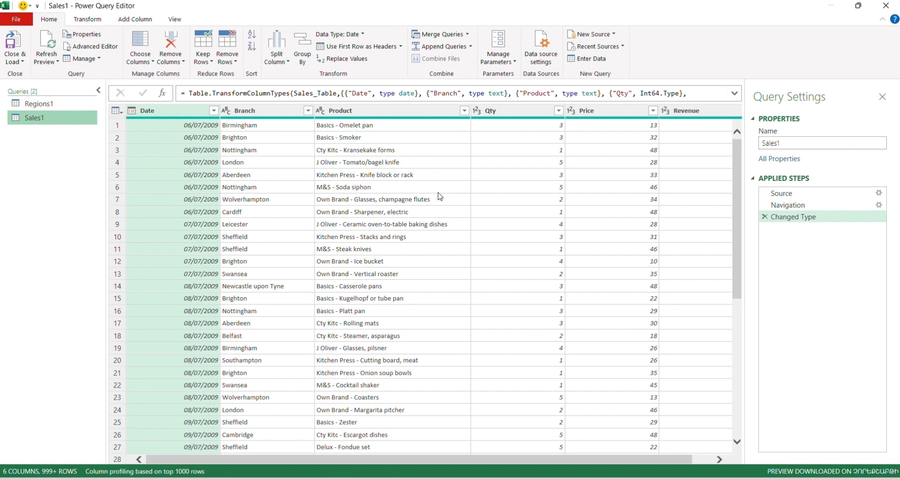
{"action": "left_click", "coordinate": [18, 62]}
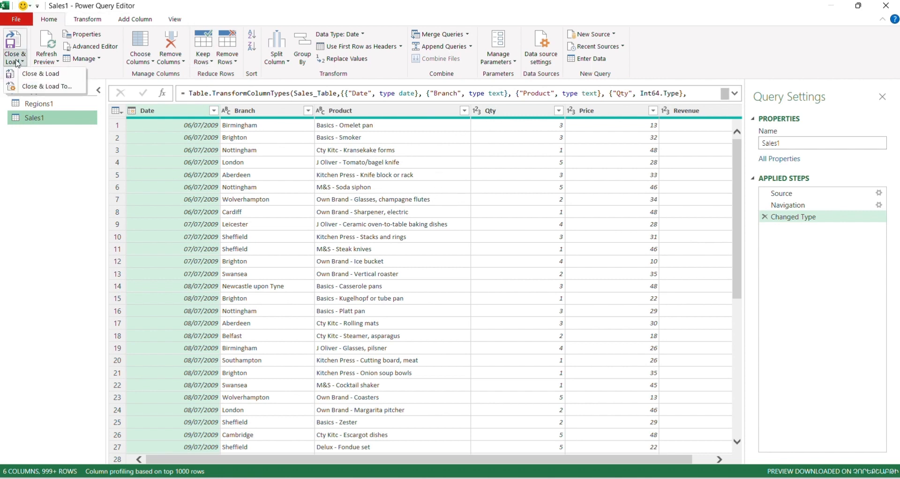
{"action": "left_click", "coordinate": [35, 87]}
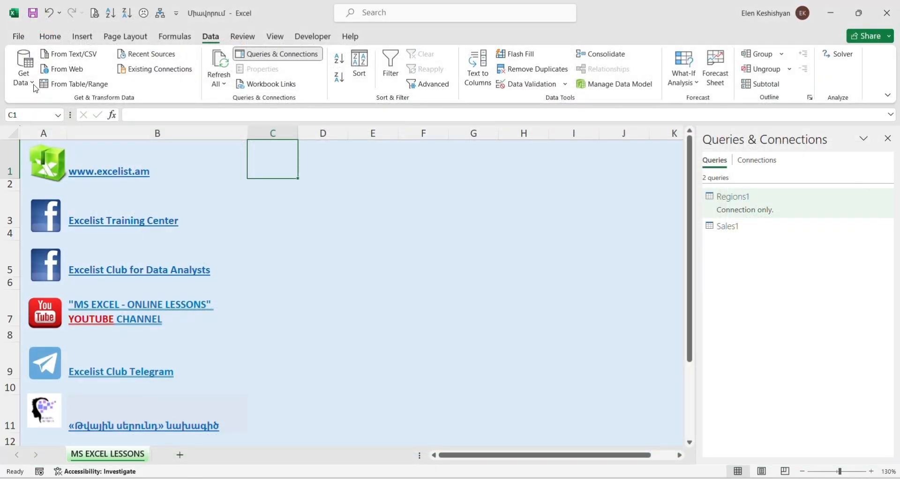
{"action": "left_click", "coordinate": [586, 250]}
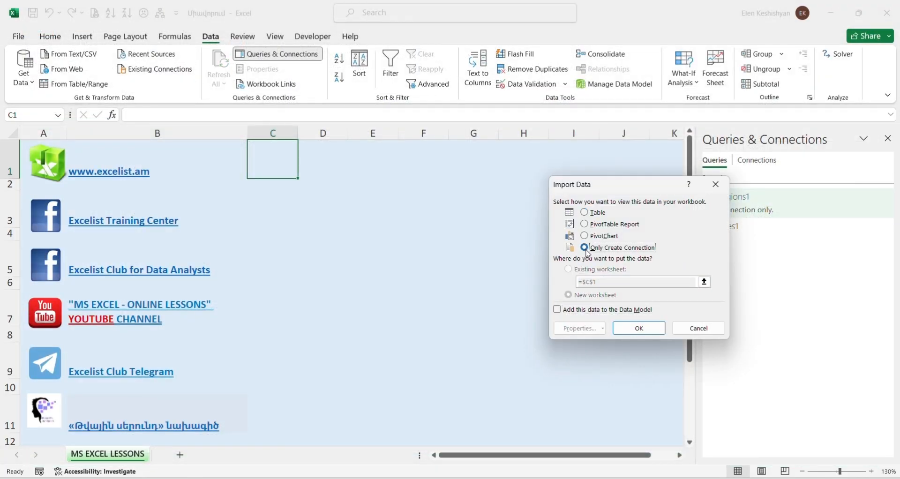
{"action": "left_click", "coordinate": [641, 327]}
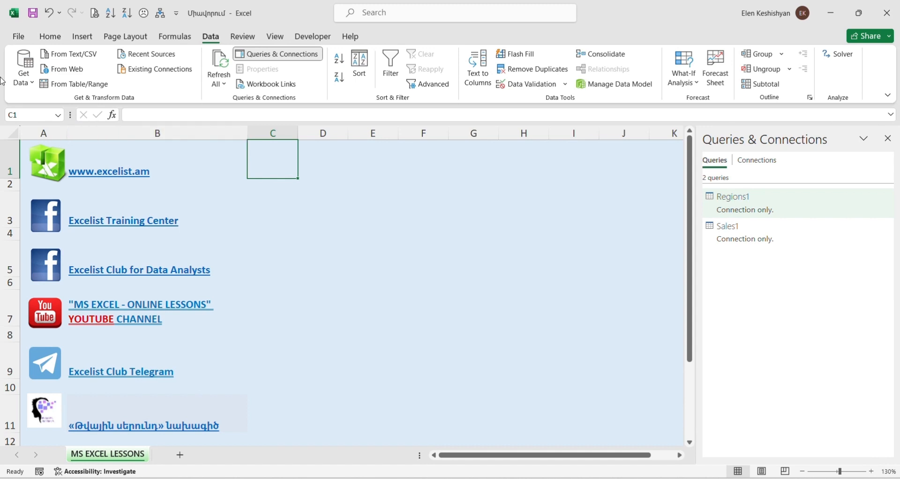
- Start a Merge of the queries with Regions1 as the first table and Sales1 as the second
{"action": "left_click", "coordinate": [30, 83]}
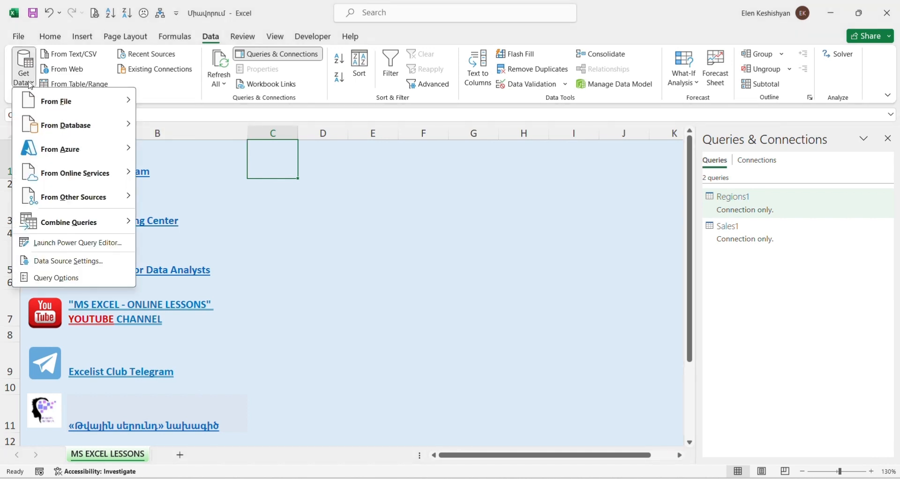
{"action": "mouse_move", "coordinate": [100, 223]}
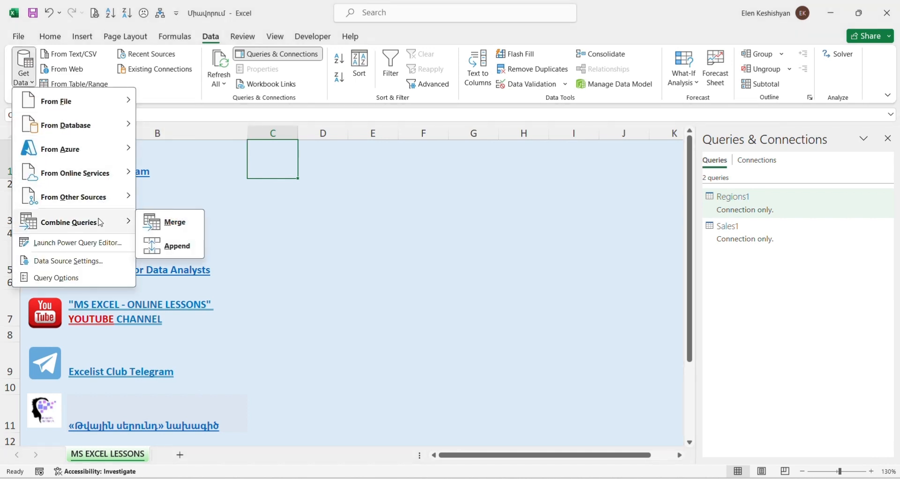
{"action": "left_click", "coordinate": [178, 228]}
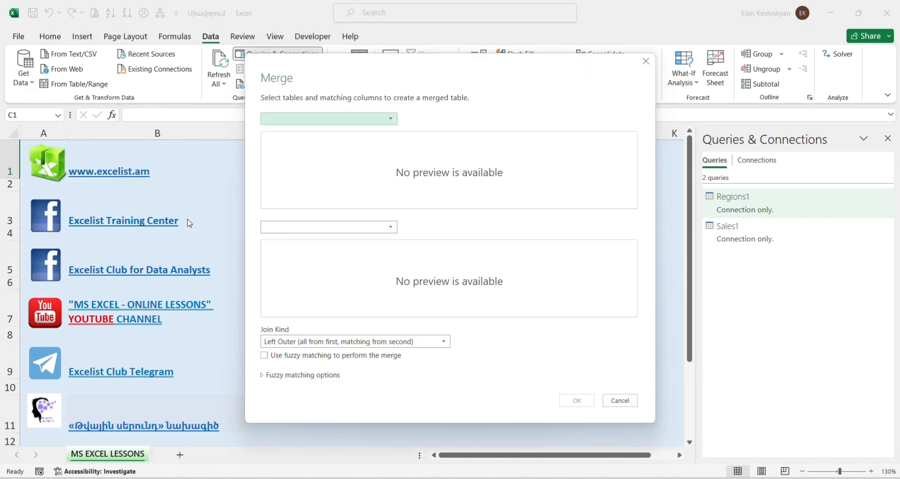
{"action": "left_click", "coordinate": [391, 120]}
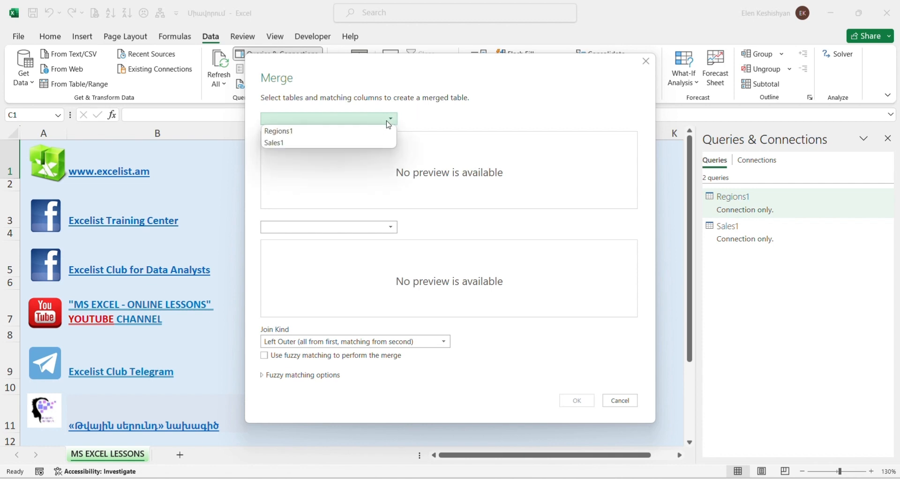
{"action": "left_click", "coordinate": [325, 133]}
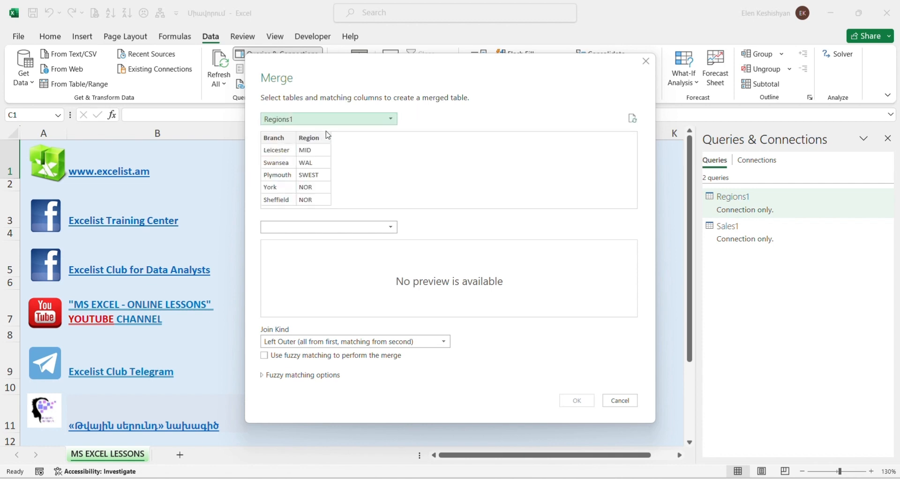
{"action": "left_click", "coordinate": [390, 227]}
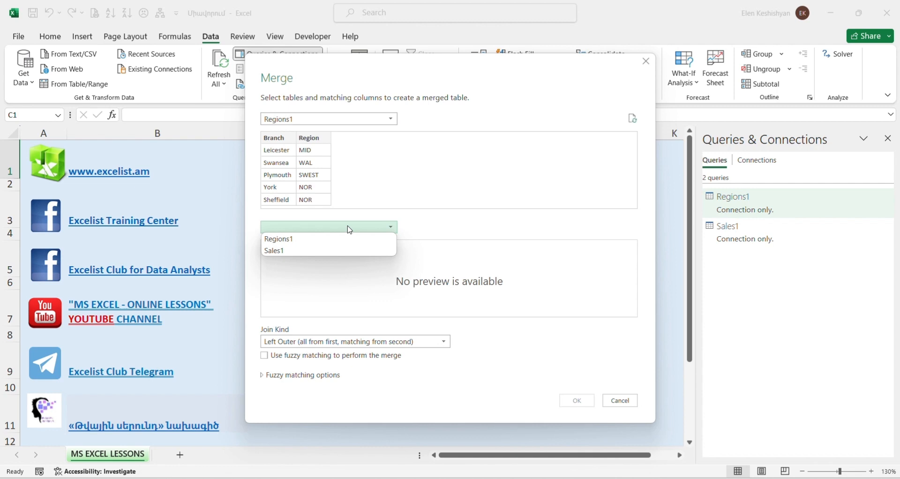
{"action": "left_click", "coordinate": [292, 250]}
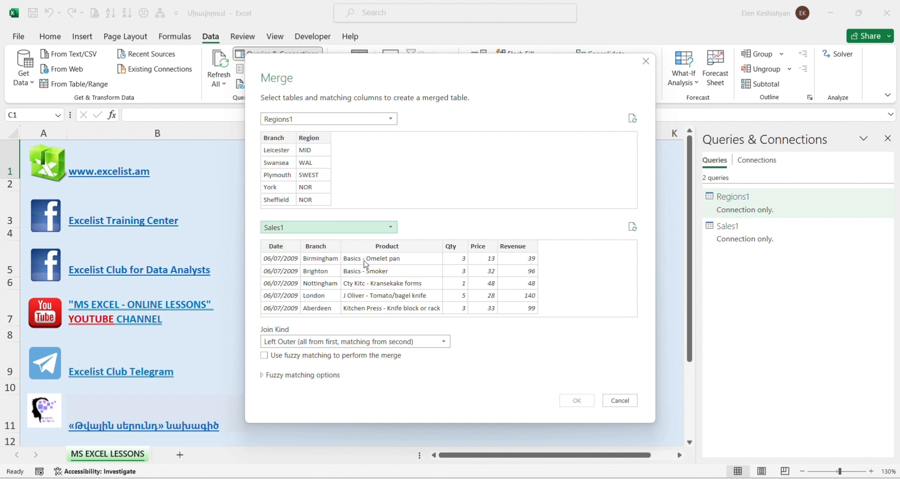
- Match the two tables on their Branch columns and create the merge with a Left Outer join
{"action": "left_click", "coordinate": [273, 141]}
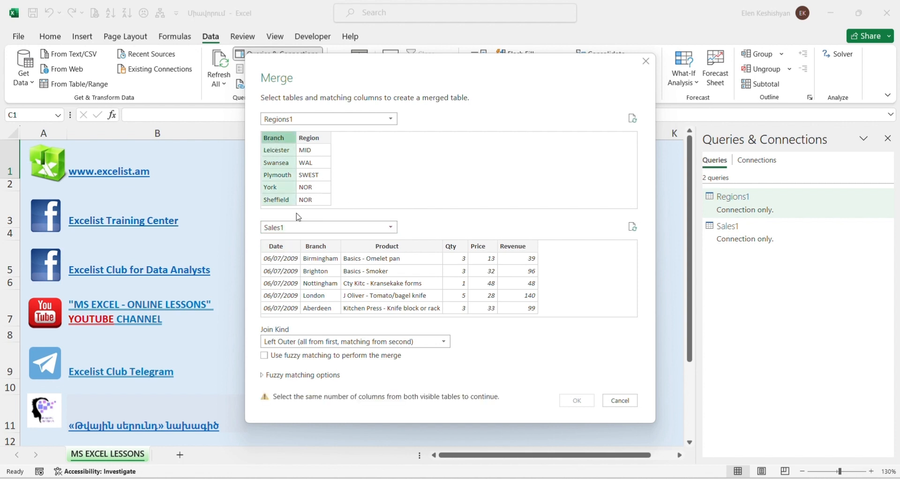
{"action": "left_click", "coordinate": [330, 253]}
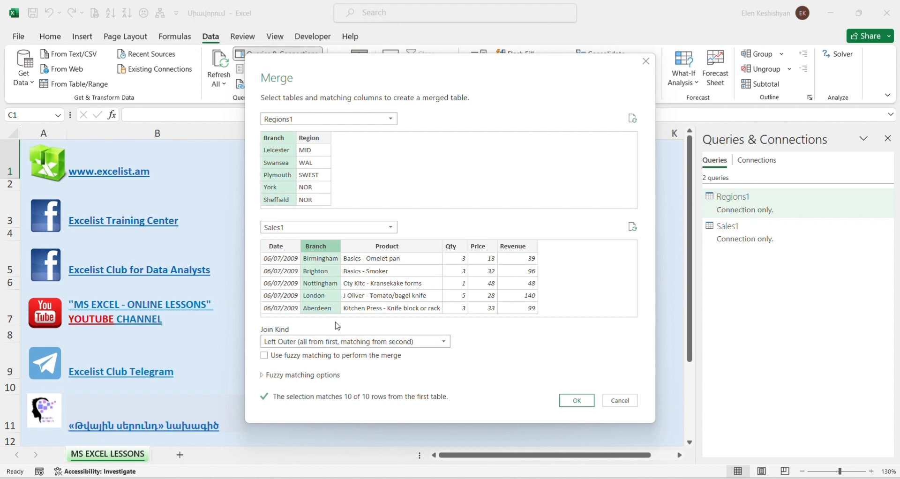
{"action": "left_click", "coordinate": [446, 345]}
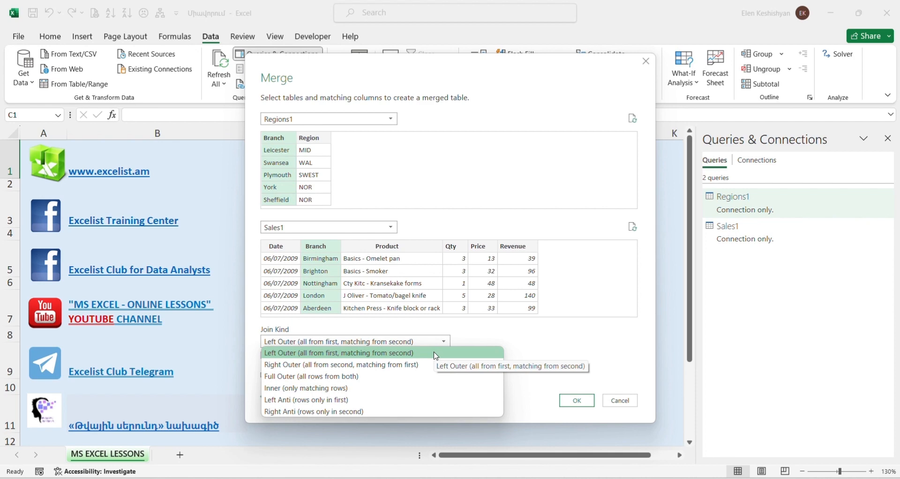
{"action": "left_click", "coordinate": [579, 402]}
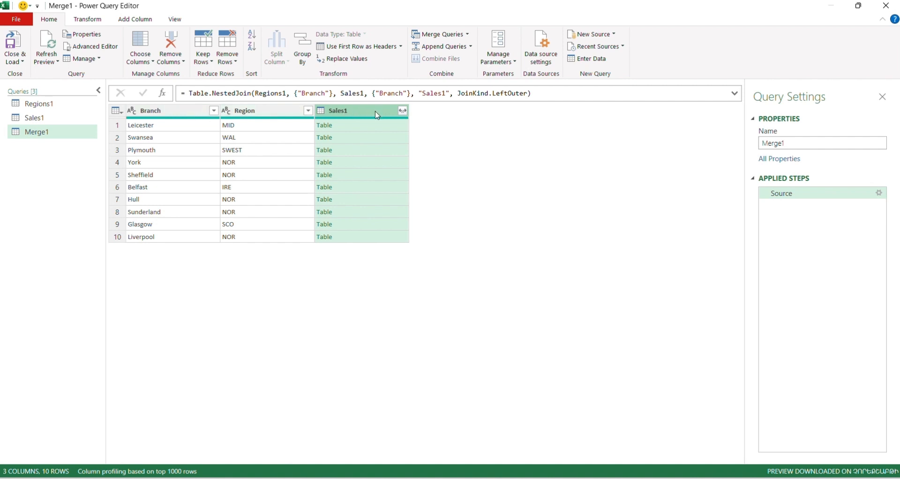
- Expand the nested Sales1 column into Date, Product, Qty, Price and Revenue, leaving out Branch and keeping the column name prefix
{"action": "left_click", "coordinate": [378, 128]}
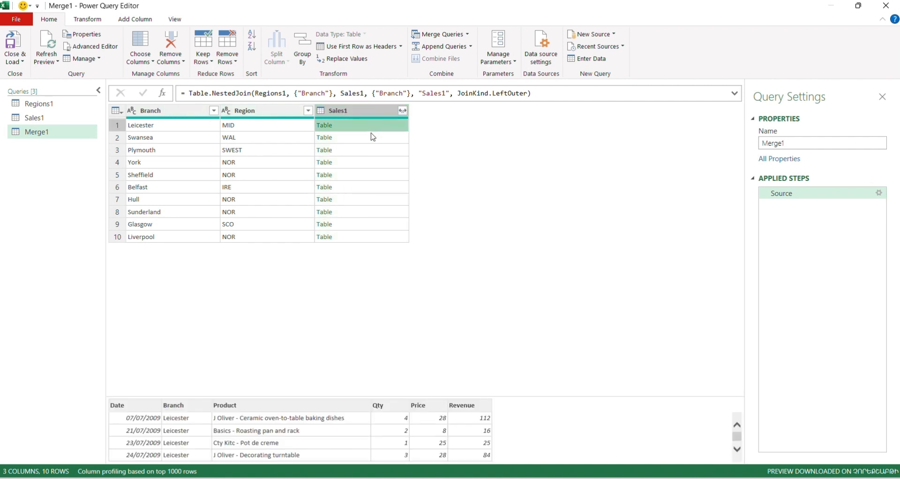
{"action": "left_click", "coordinate": [373, 139]}
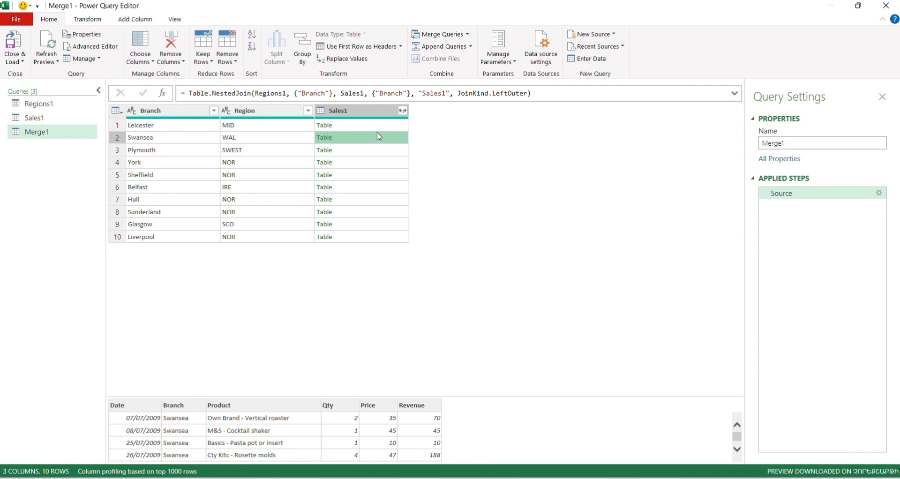
{"action": "left_click", "coordinate": [403, 111]}
{"action": "left_click", "coordinate": [404, 112]}
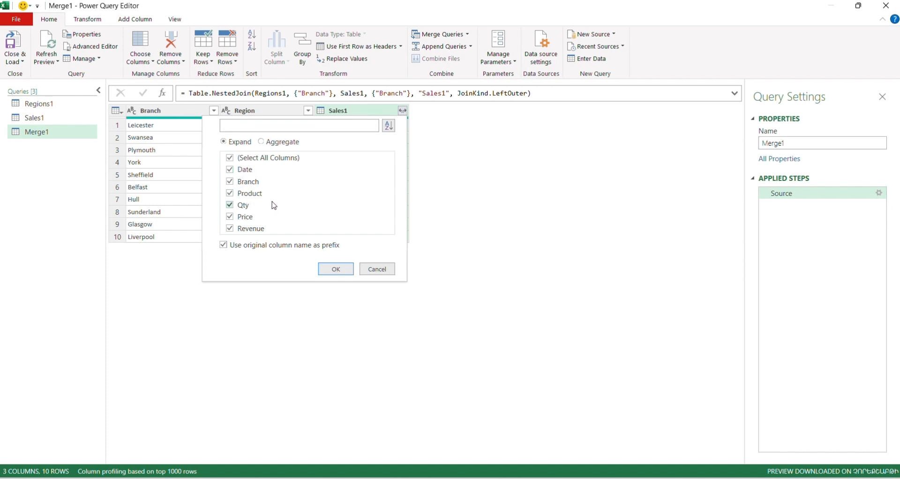
{"action": "left_click", "coordinate": [232, 183]}
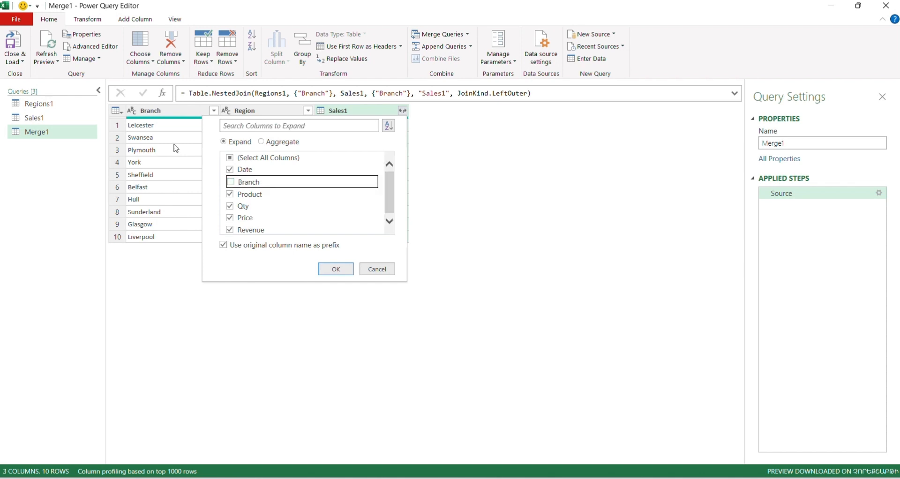
{"action": "left_click", "coordinate": [340, 270]}
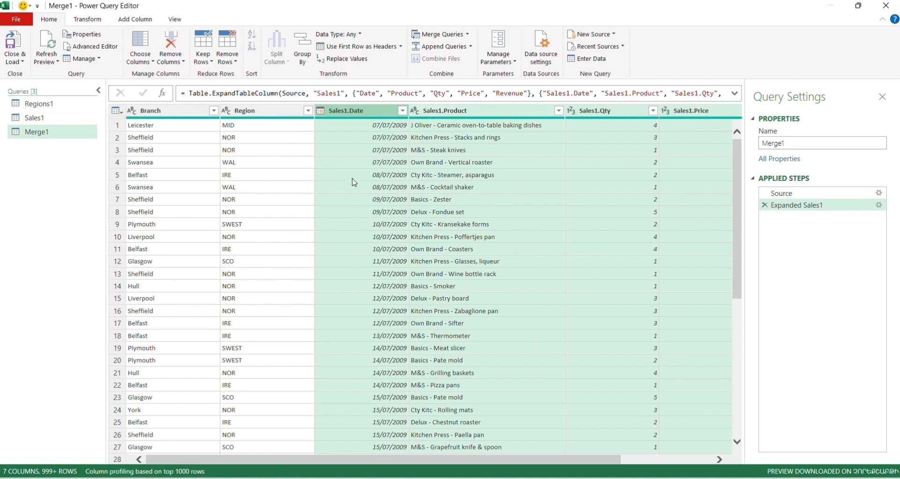
- Rename the Sales1.Date column as Date by removing its prefix
{"action": "double_click", "coordinate": [353, 112]}
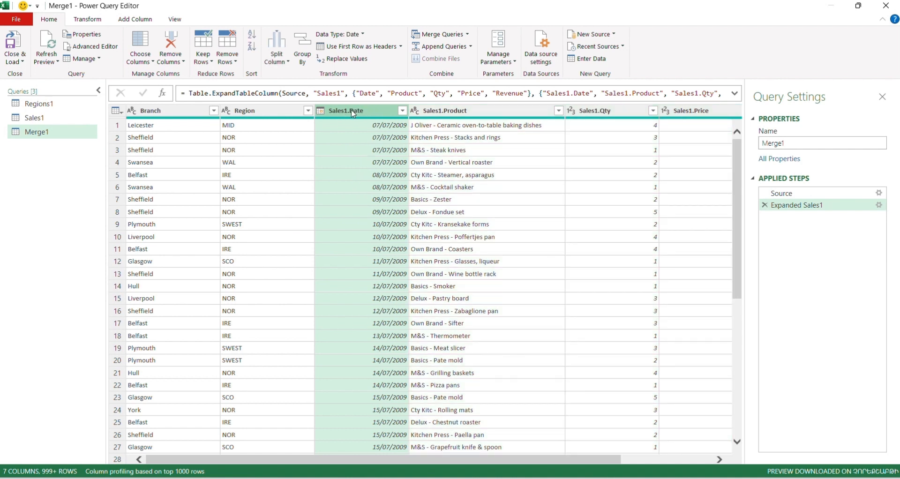
{"action": "left_click", "coordinate": [349, 110]}
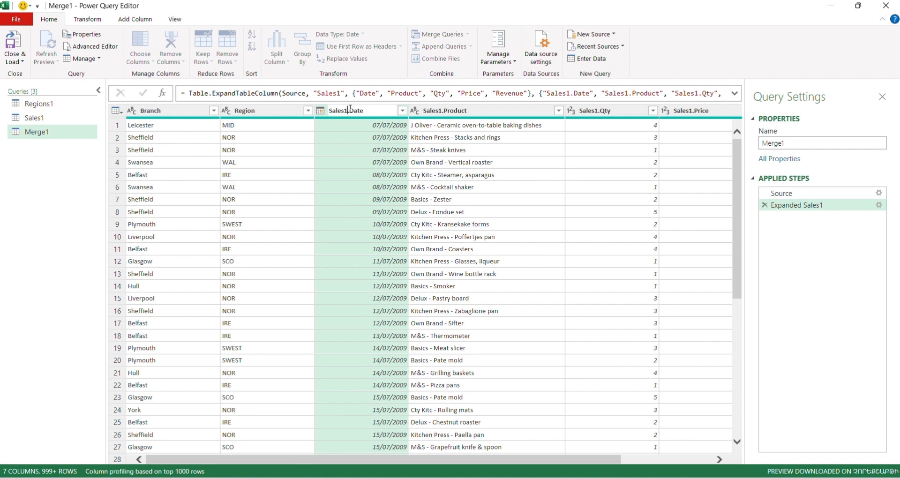
{"action": "key", "text": "BackSpace"}
{"action": "key", "text": "BackSpace"}
{"action": "key", "text": "BackSpace"}
{"action": "key", "text": "BackSpace"}
{"action": "key", "text": "BackSpace"}
{"action": "key", "text": "BackSpace"}
{"action": "key", "text": "BackSpace"}
{"action": "key", "text": "Return"}
- Rename the Sales1.Product column as Product by removing its prefix
{"action": "double_click", "coordinate": [448, 111]}
{"action": "left_click", "coordinate": [446, 111]}
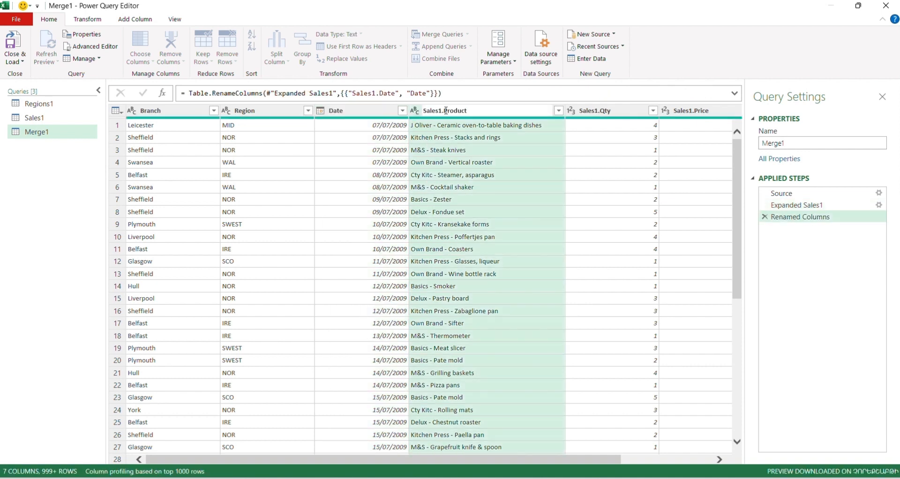
{"action": "key", "text": "BackSpace"}
{"action": "key", "text": "BackSpace"}
{"action": "key", "text": "BackSpace"}
{"action": "key", "text": "BackSpace"}
{"action": "key", "text": "BackSpace"}
{"action": "key", "text": "BackSpace"}
{"action": "key", "text": "BackSpace"}
- Rename the Sales1.Qty column as Qty by removing its prefix
{"action": "double_click", "coordinate": [603, 112]}
{"action": "left_click", "coordinate": [602, 111]}
{"action": "key", "text": "BackSpace"}
{"action": "key", "text": "BackSpace"}
{"action": "key", "text": "BackSpace"}
{"action": "key", "text": "BackSpace"}
{"action": "key", "text": "BackSpace"}
{"action": "key", "text": "BackSpace"}
{"action": "key", "text": "BackSpace"}
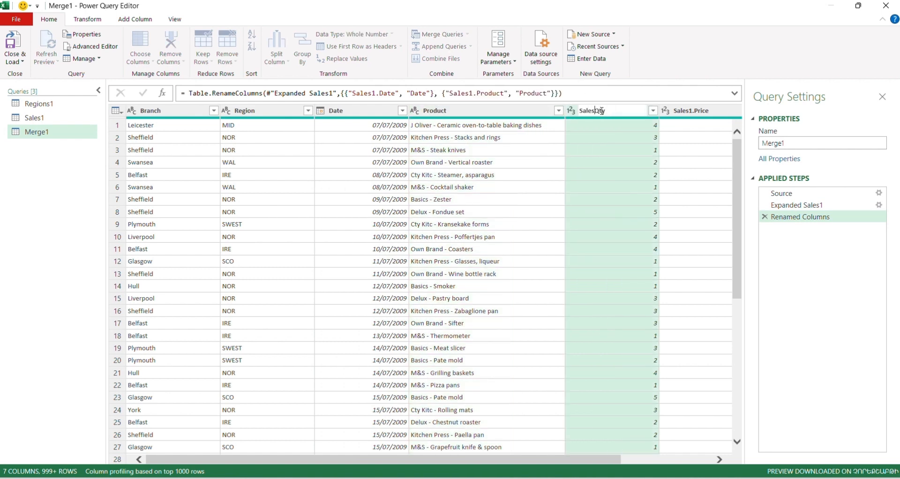
- Rename the Sales1.Price column as Price by removing its prefix
{"action": "double_click", "coordinate": [692, 112]}
{"action": "left_click", "coordinate": [675, 110]}
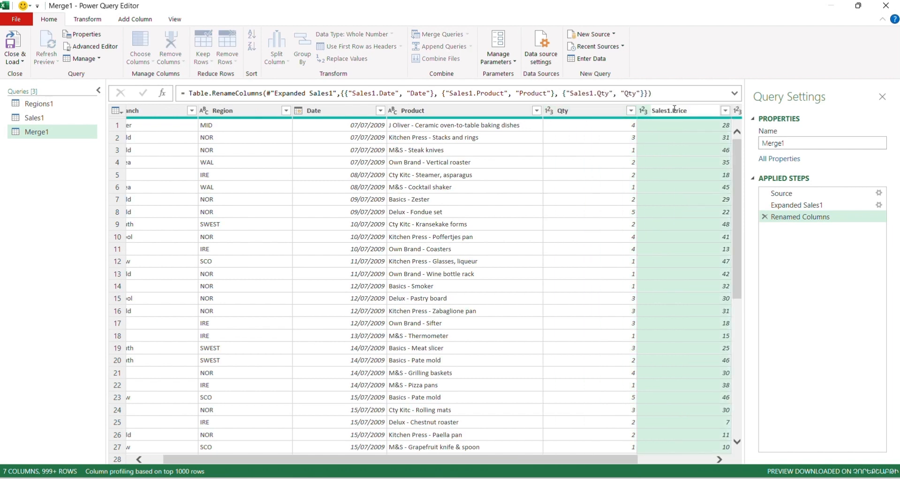
{"action": "key", "text": "BackSpace"}
{"action": "key", "text": "BackSpace"}
{"action": "key", "text": "BackSpace"}
{"action": "key", "text": "BackSpace"}
{"action": "key", "text": "BackSpace"}
{"action": "key", "text": "BackSpace"}
{"action": "key", "text": "BackSpace"}
- Rename the Sales1.Revenue column as Revenue by removing its prefix
{"action": "left_click", "coordinate": [671, 461]}
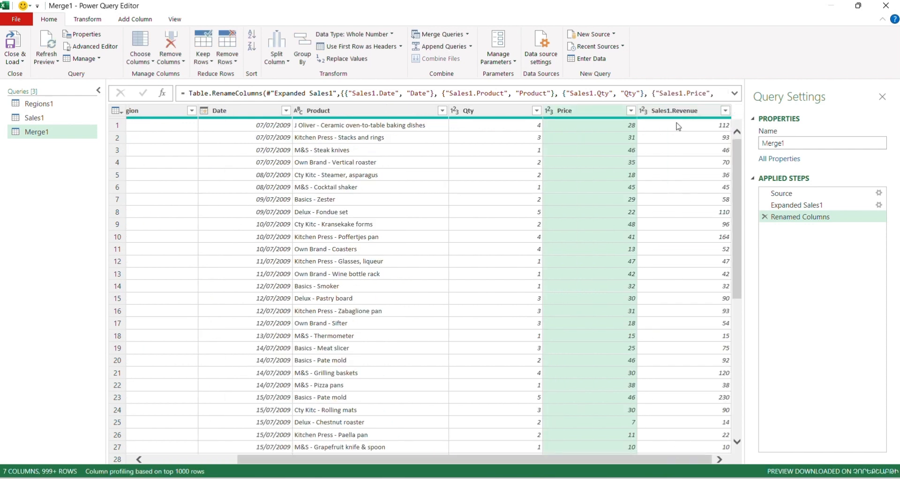
{"action": "left_click", "coordinate": [675, 115]}
{"action": "double_click", "coordinate": [674, 111]}
{"action": "left_click", "coordinate": [674, 112]}
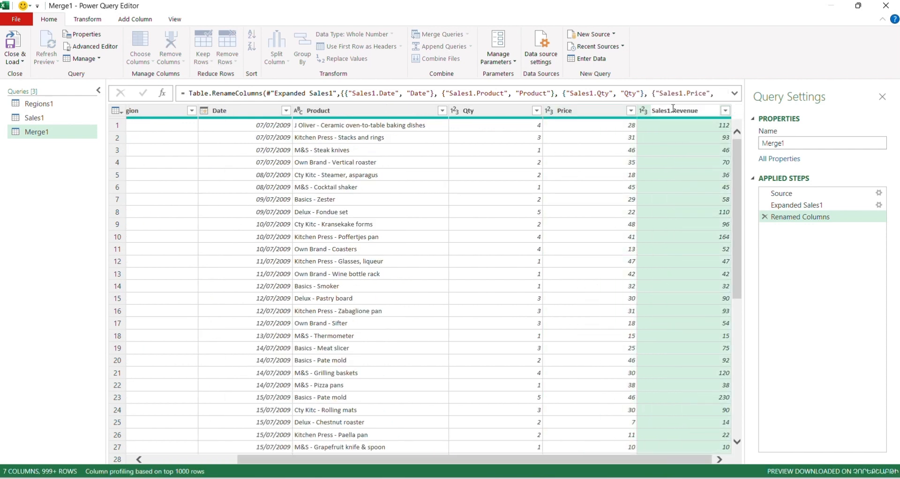
{"action": "key", "text": "BackSpace"}
{"action": "key", "text": "BackSpace"}
{"action": "key", "text": "BackSpace"}
{"action": "key", "text": "BackSpace"}
{"action": "key", "text": "BackSpace"}
{"action": "key", "text": "BackSpace"}
{"action": "key", "text": "BackSpace"}
{"action": "left_click", "coordinate": [416, 240]}
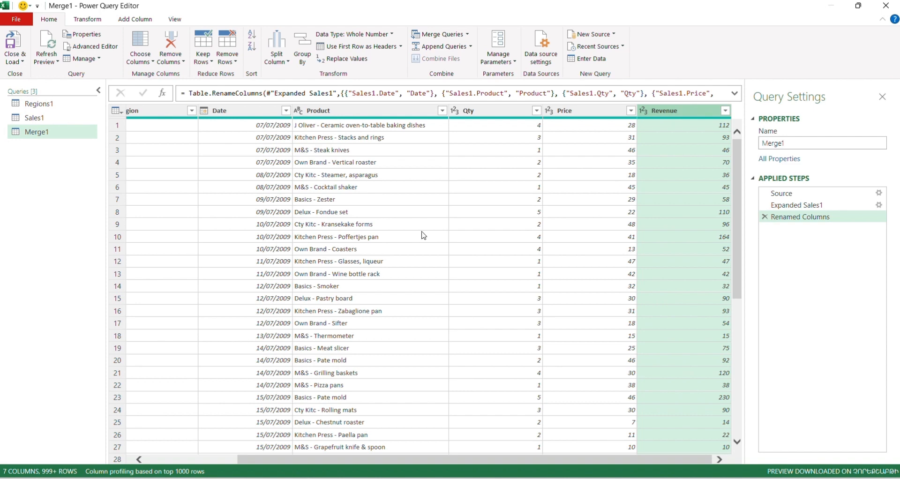
- Rename the merged query as new
{"action": "left_click", "coordinate": [793, 144]}
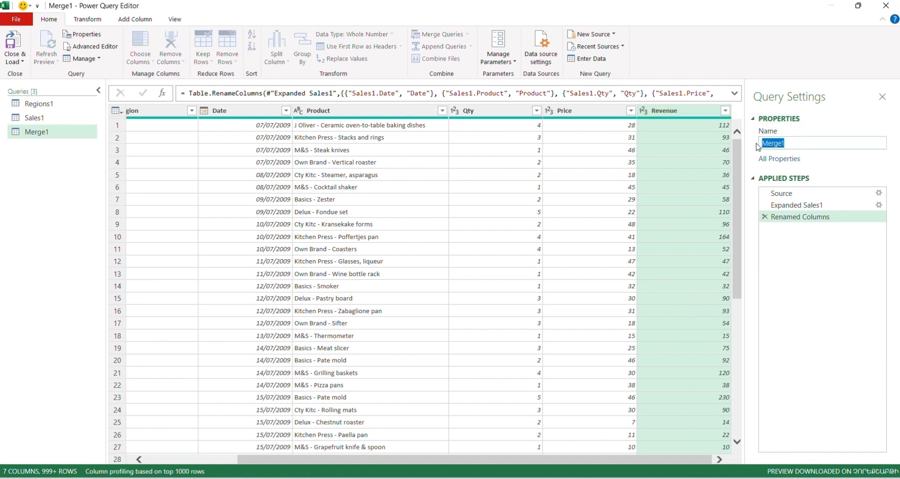
{"action": "type", "text": "new"}
{"action": "key", "text": "Return"}
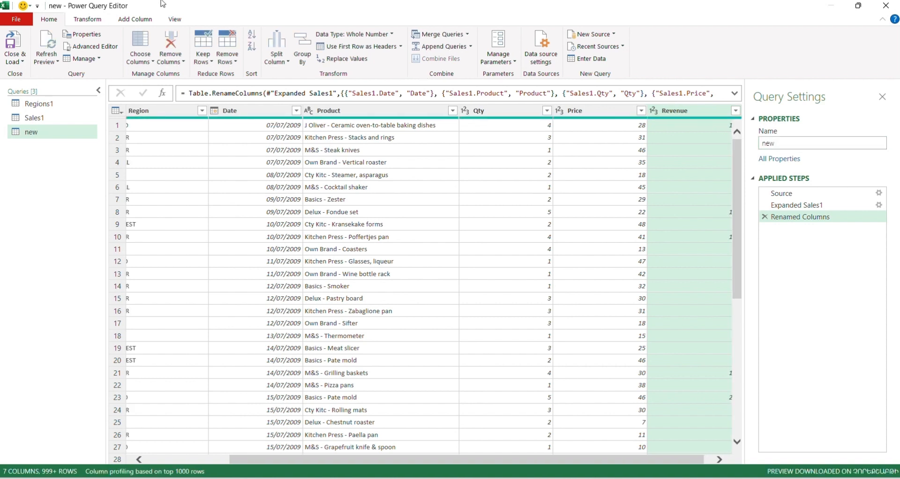
- Close the query editor and load the merged query as a table on a new worksheet
{"action": "left_click", "coordinate": [18, 62]}
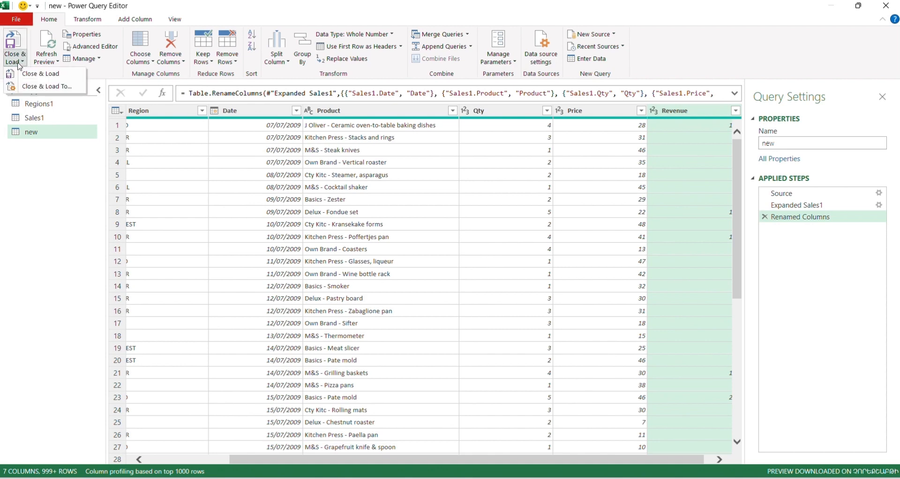
{"action": "left_click", "coordinate": [37, 87]}
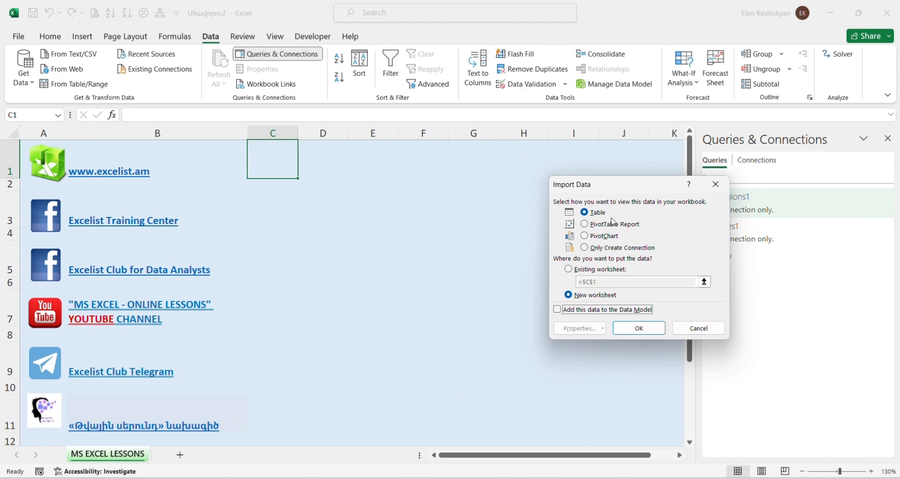
{"action": "left_click", "coordinate": [637, 328]}
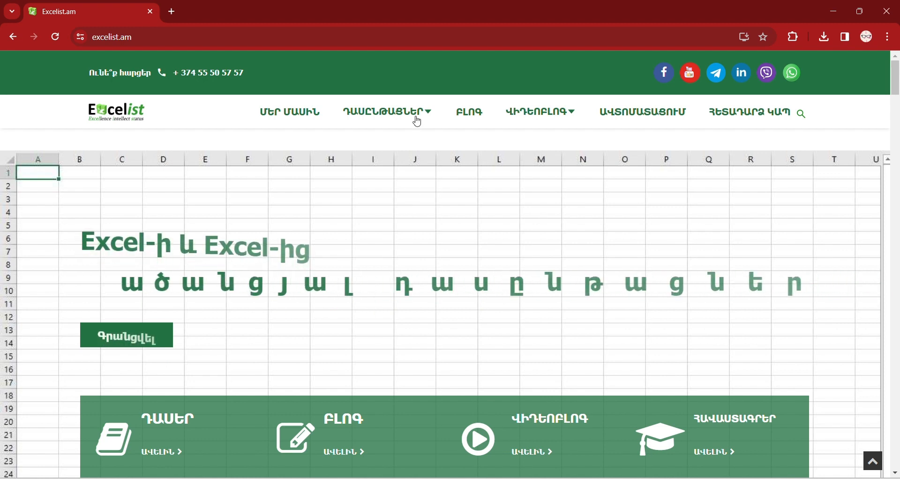
- Switch to the excelist.am site in the browser, open the «Power Query in Excel» course page and look through its lesson plan
{"action": "mouse_move", "coordinate": [430, 115]}
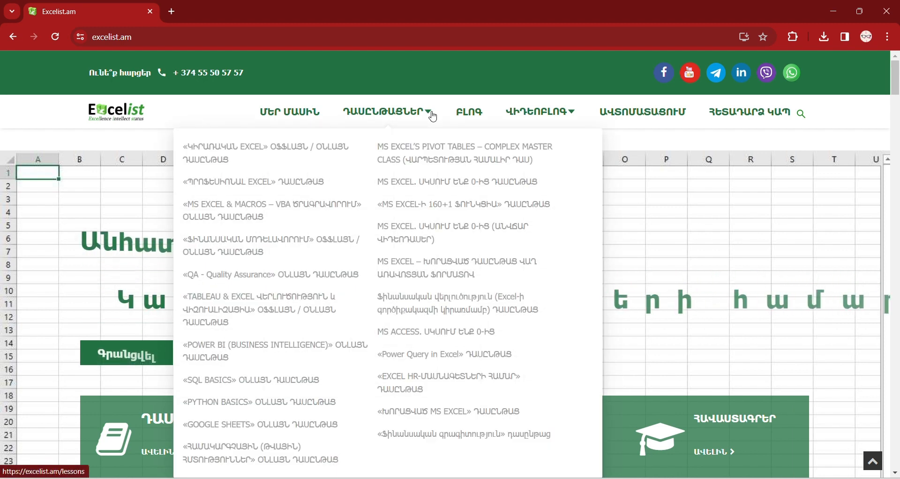
{"action": "left_click", "coordinate": [439, 357]}
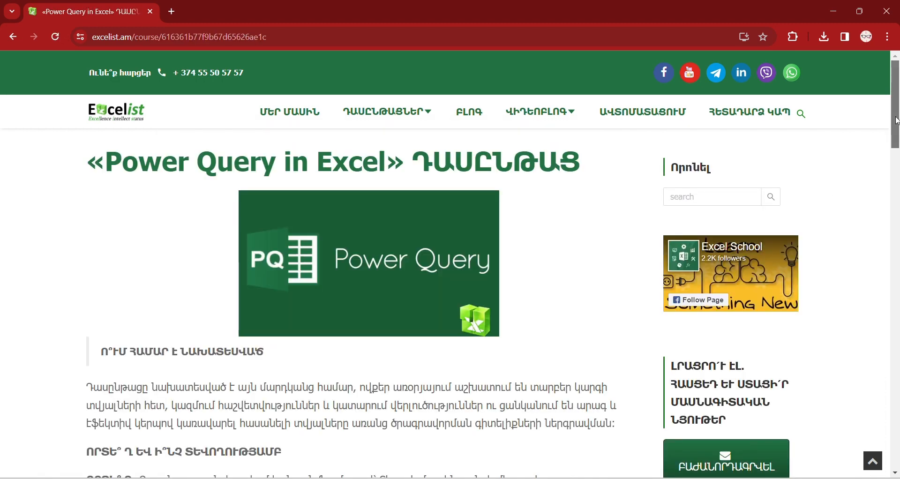
{"action": "left_click_drag", "start_coordinate": [896, 123], "coordinate": [898, 189]}
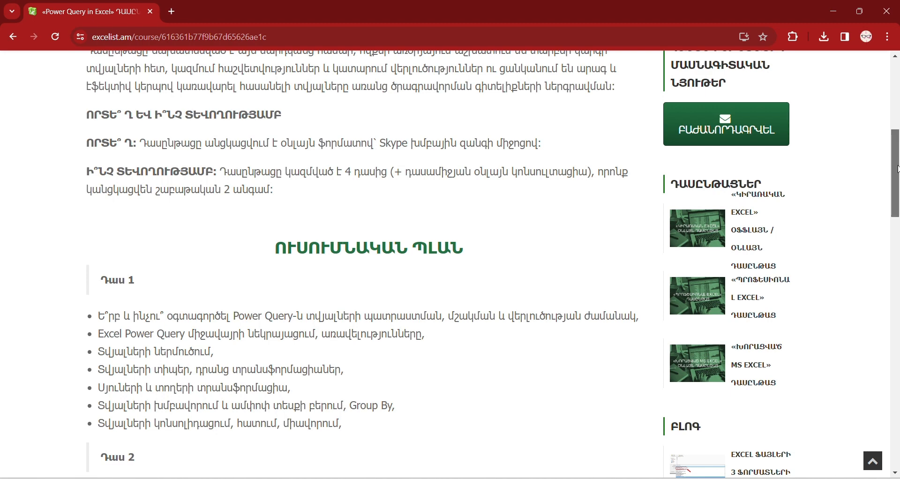
{"action": "left_click_drag", "start_coordinate": [898, 169], "coordinate": [898, 257]}
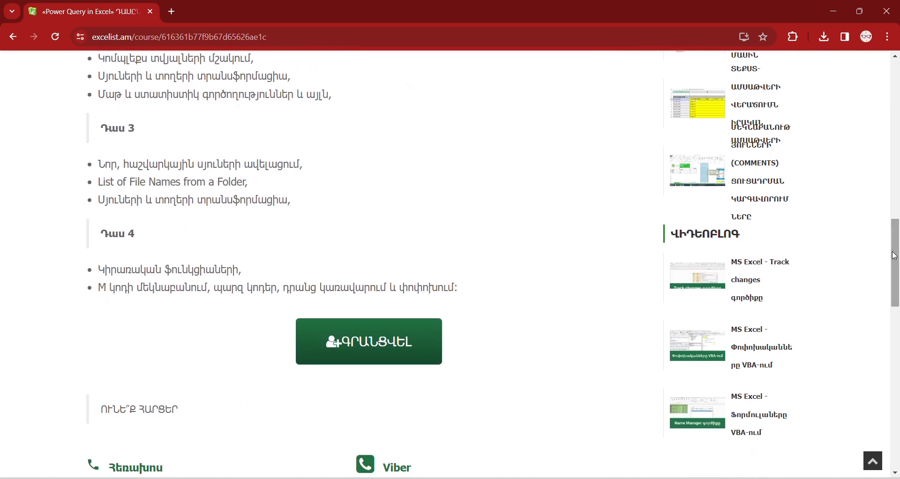